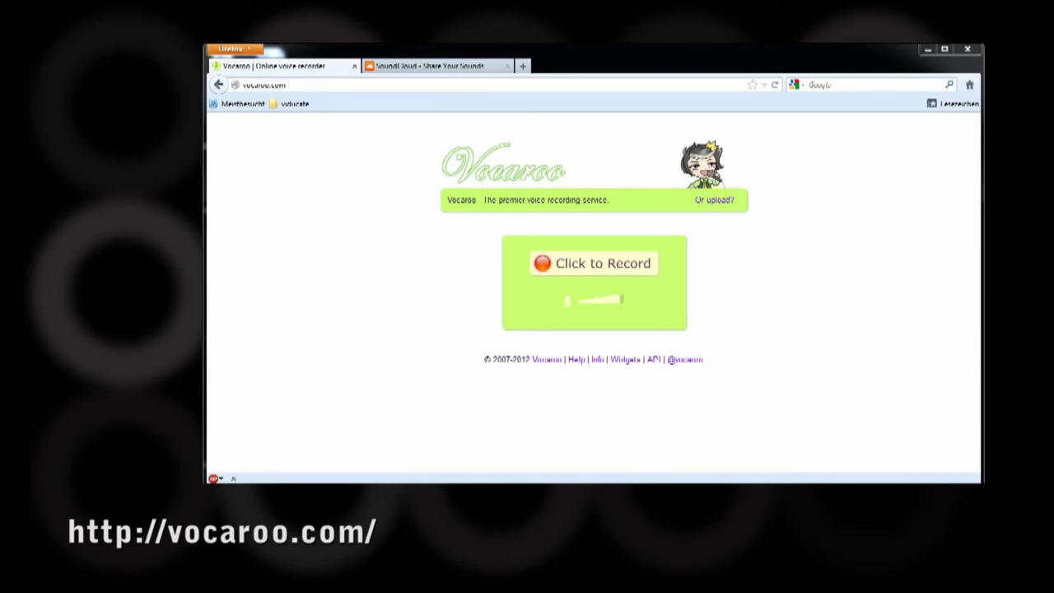
Start a Vocaroo voice recording and allow Flash Player microphone access.
left_click(607, 265)
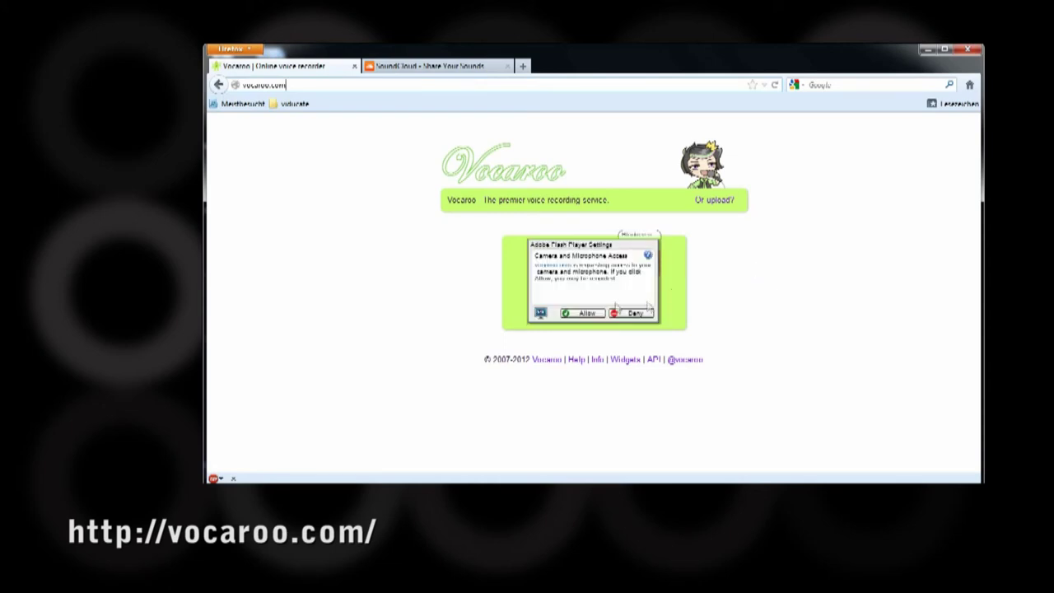
left_click(585, 316)
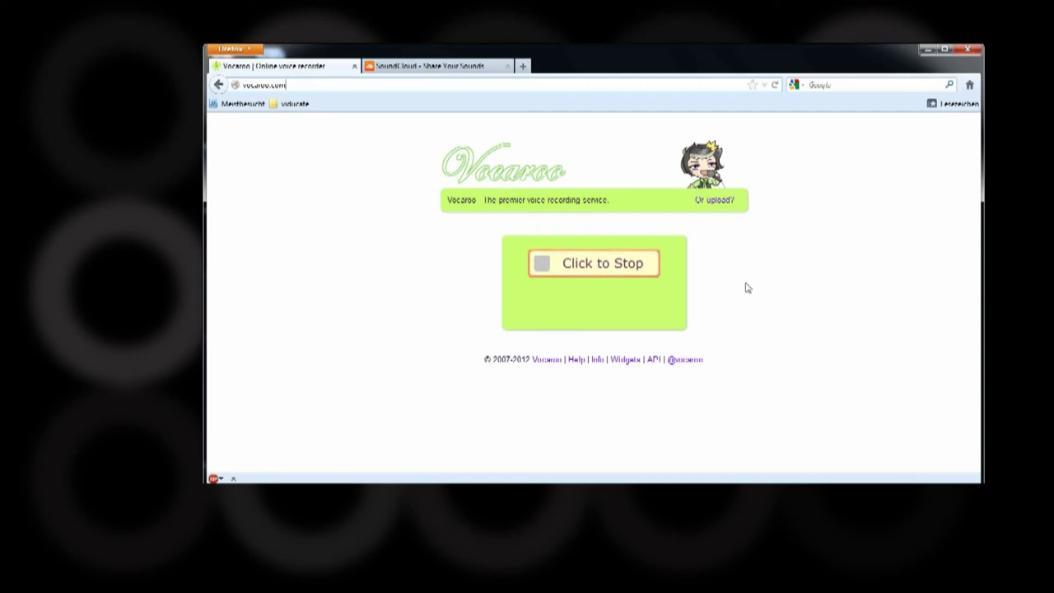
Bring the SoundCloud tab to the front.
key("ctrl+Tab")
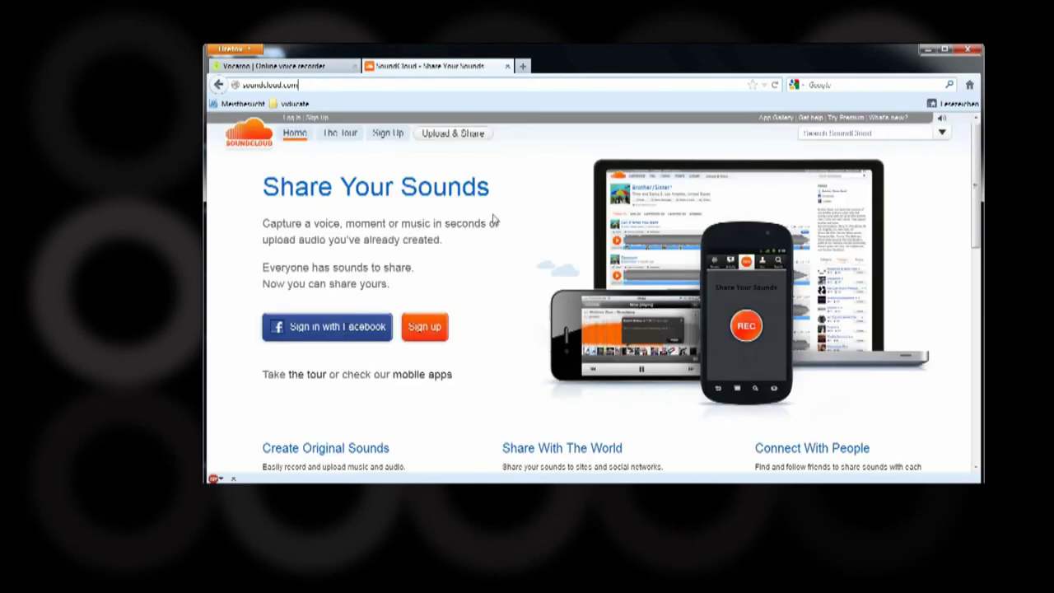
scroll(494, 222, "down", 3)
scroll(489, 219, "down", 2)
scroll(489, 219, "down", 1)
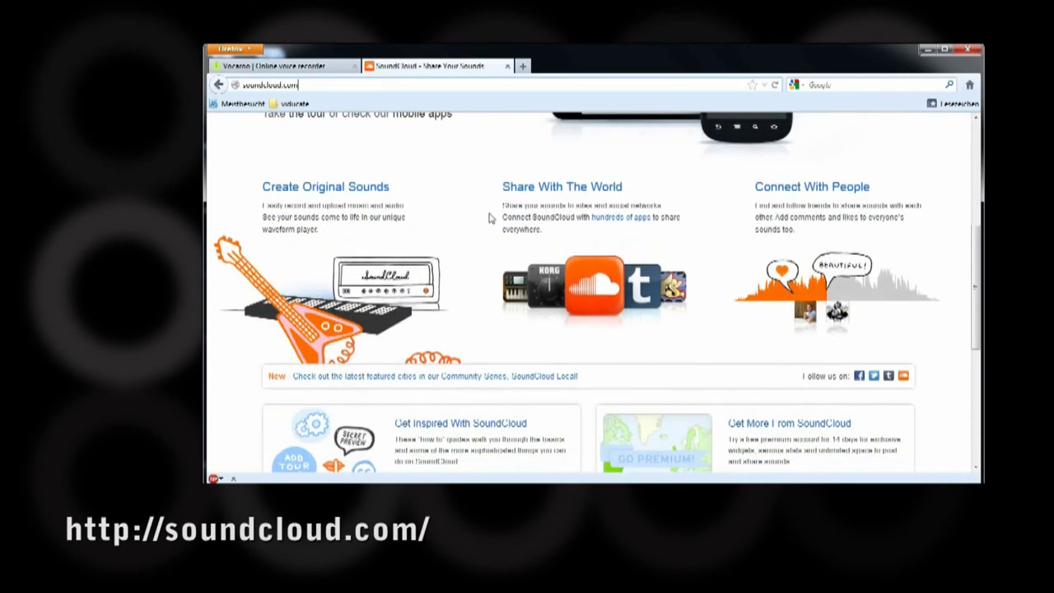
scroll(842, 327, "down", 3)
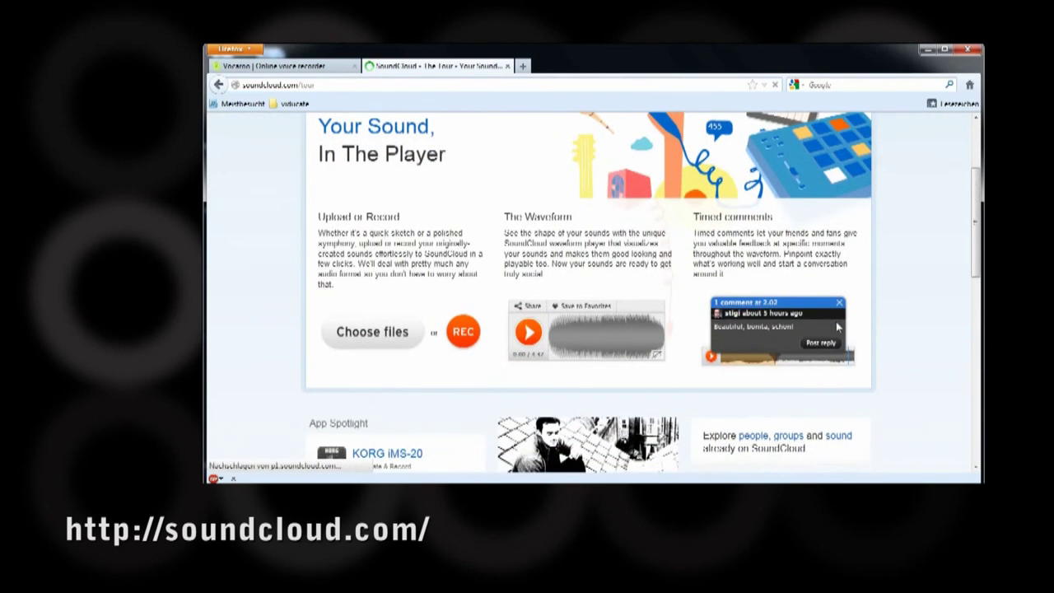